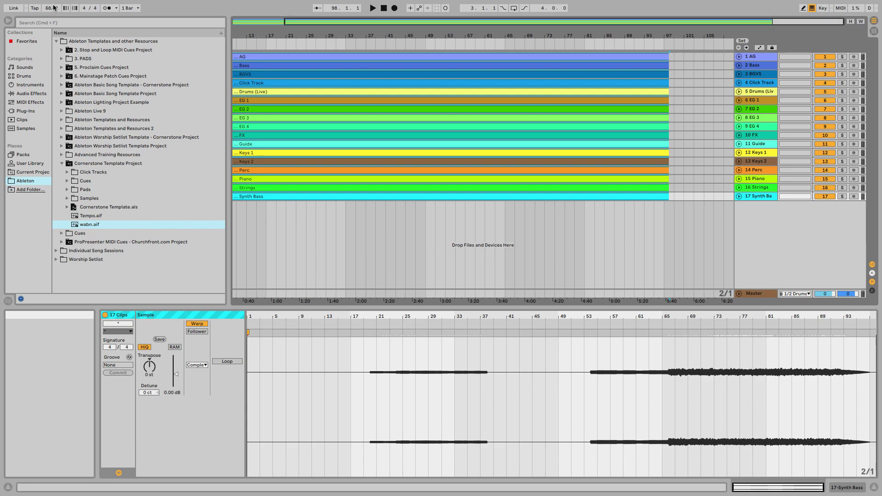
Play the arrangement with the project tempo lowered to 46, restore the tempo to 68 and stop playback
key("space")
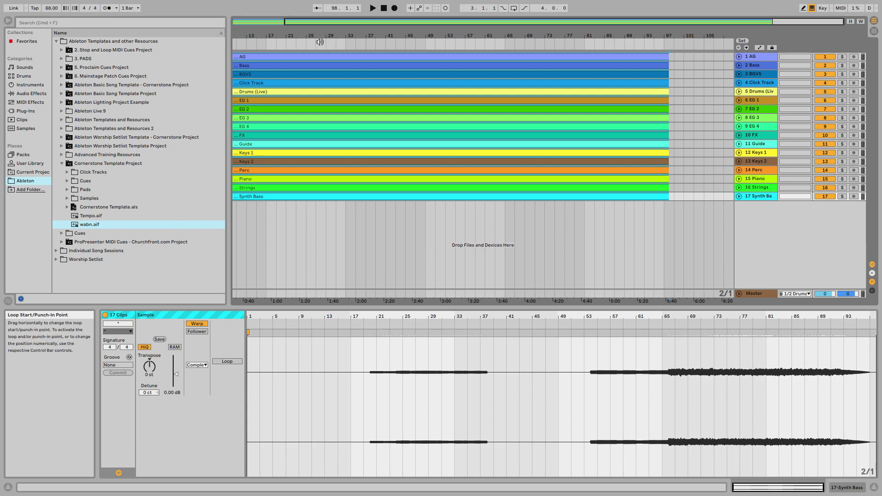
left_click_drag(56, 14, 51, 12)
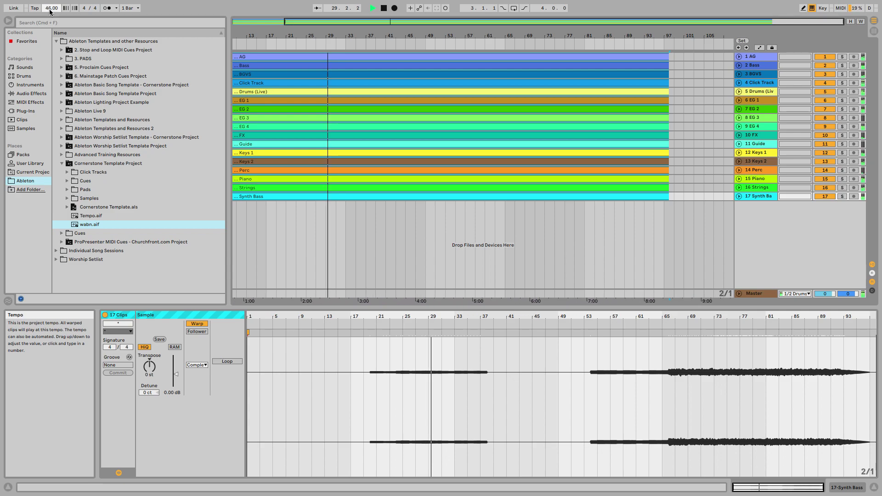
type("68")
key("Return")
left_click(383, 9)
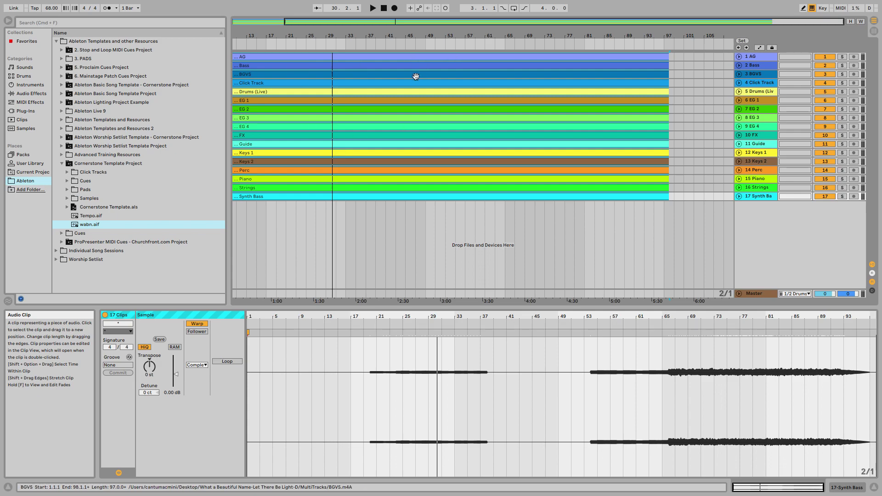
Switch the AG clip from tempo Follower to Leader and back to Follower
left_click(334, 58)
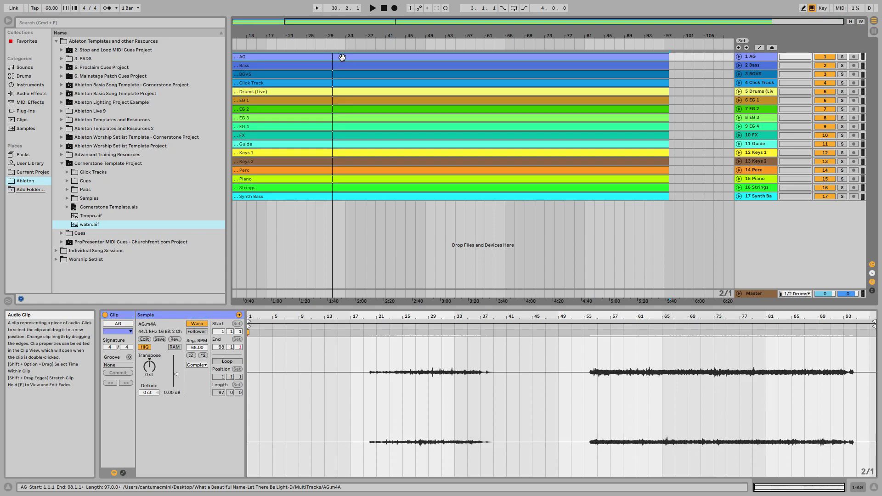
left_click(202, 334)
left_click(202, 333)
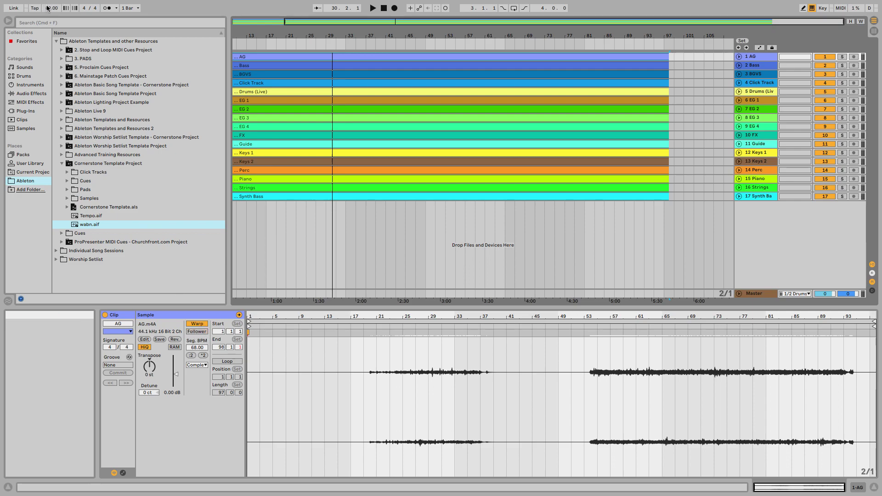
left_click(197, 333)
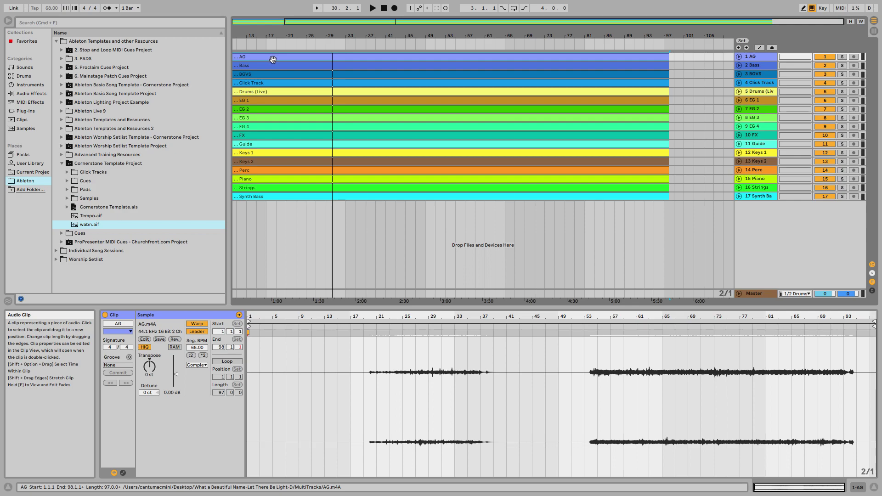
left_click(197, 331)
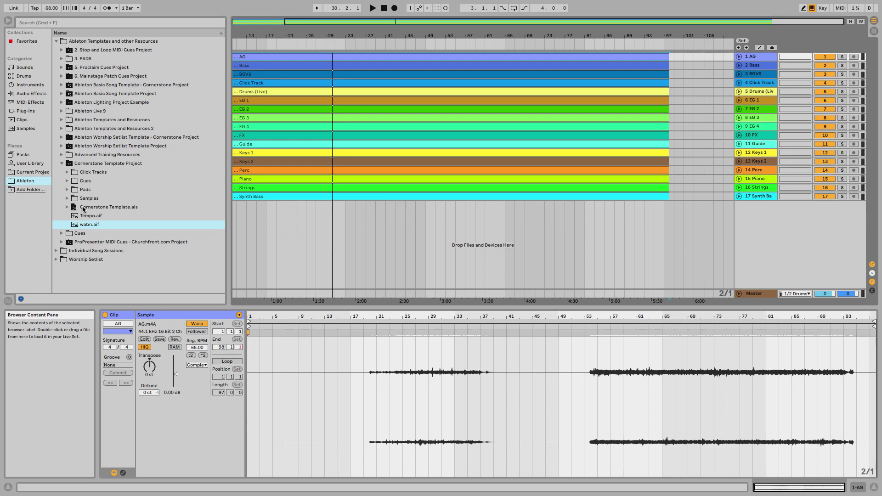
Load the Cornerstone Template.als tracks into the set and move all of them, Markers through ProPresenter, above the AG track
left_click_drag(83, 209, 235, 222)
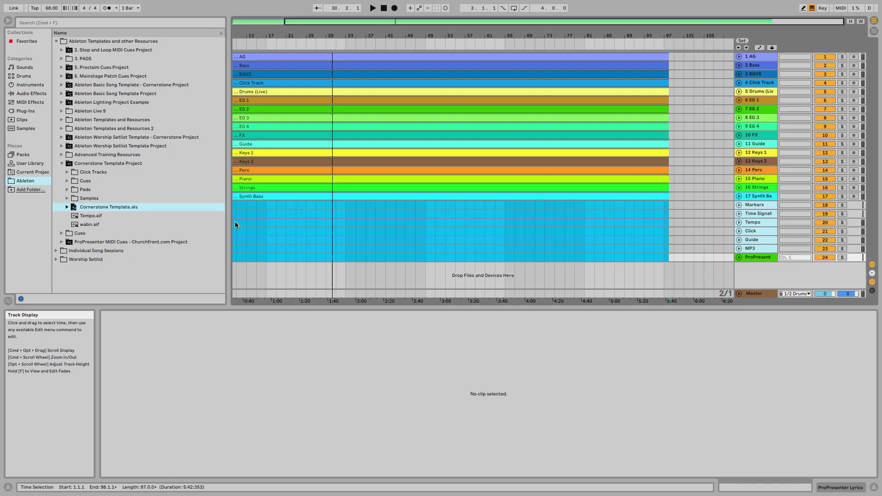
left_click(754, 205)
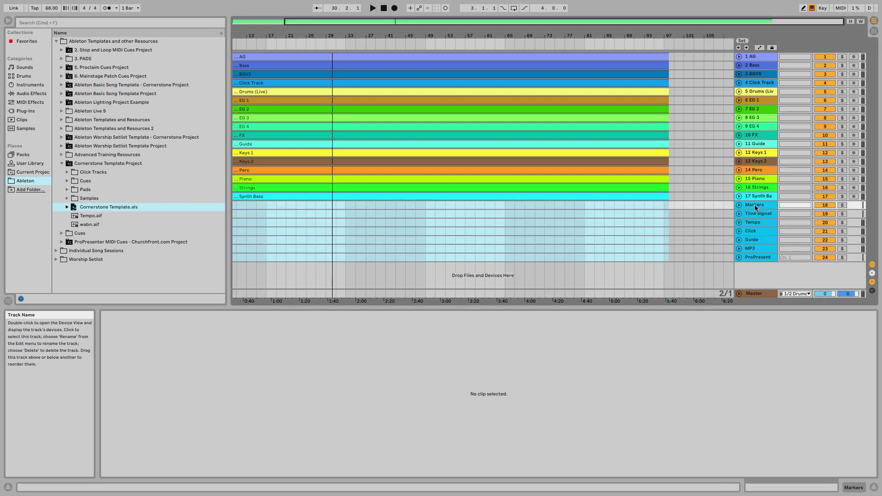
left_click(758, 258)
left_click_drag(758, 257, 765, 57)
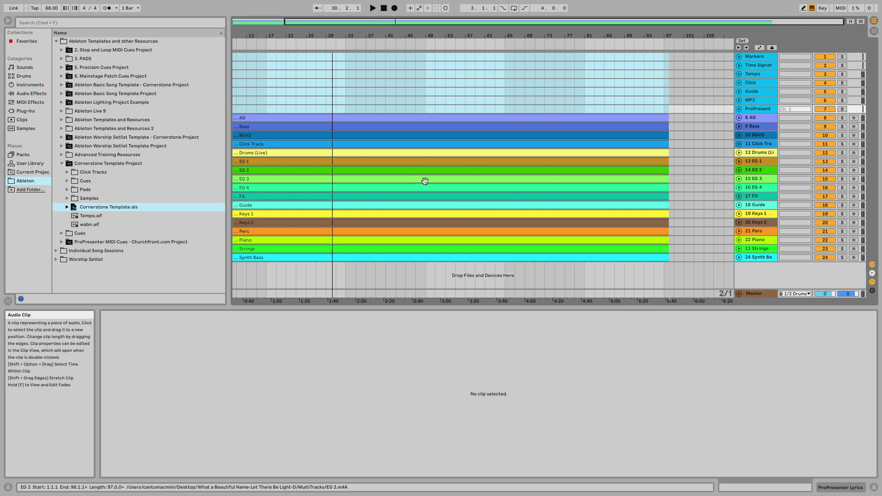
left_click(755, 59)
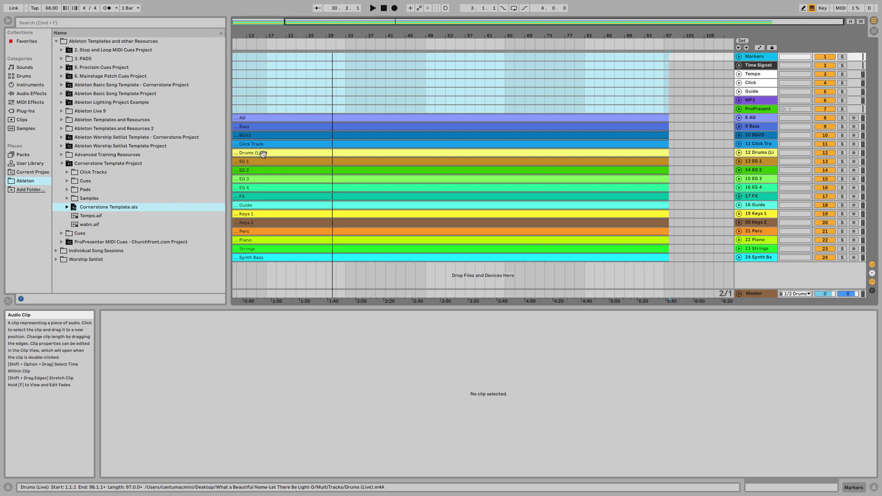
Move the Guide clip onto the template's Guide track at the same time position and delete the emptied audio track
left_click_drag(255, 205, 247, 89)
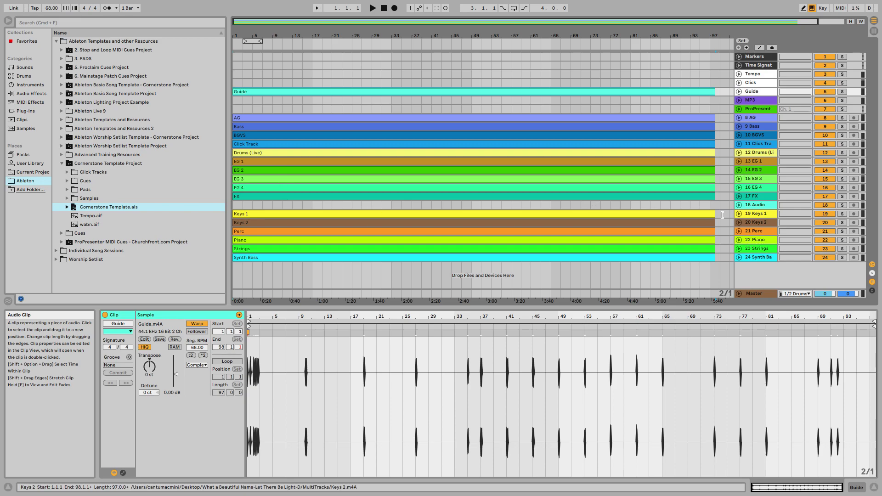
left_click(759, 205)
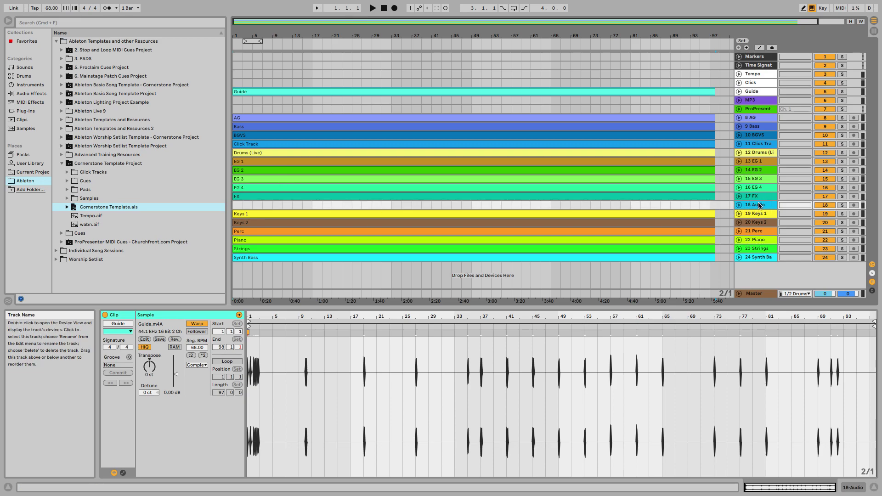
key("Delete")
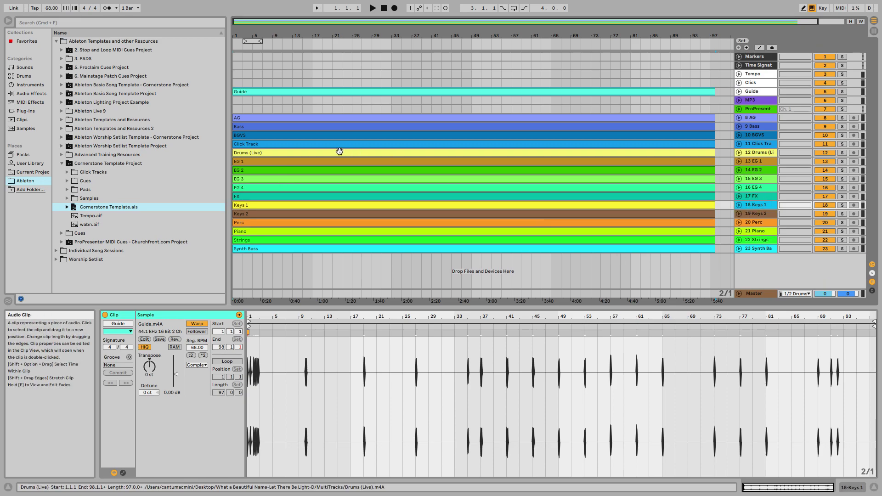
Move the Click Track clip onto the template's Click track and delete the audio track it came from
left_click_drag(306, 144, 305, 83)
left_click(755, 144)
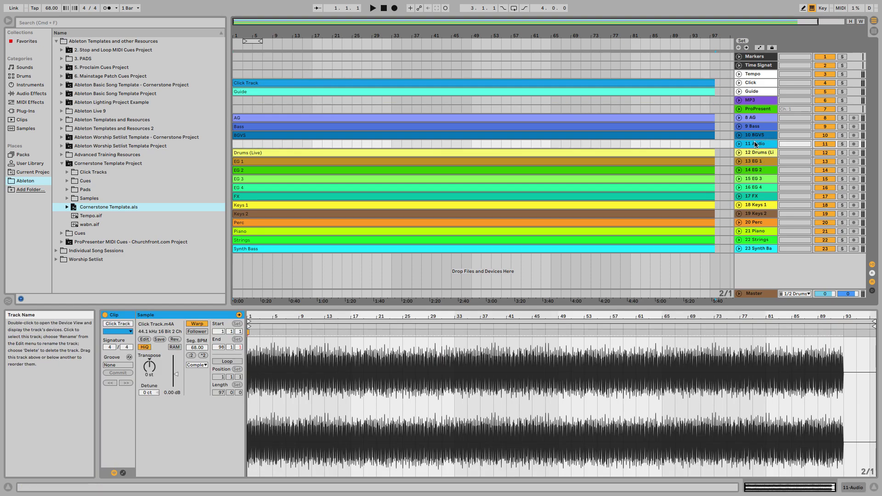
key("Delete")
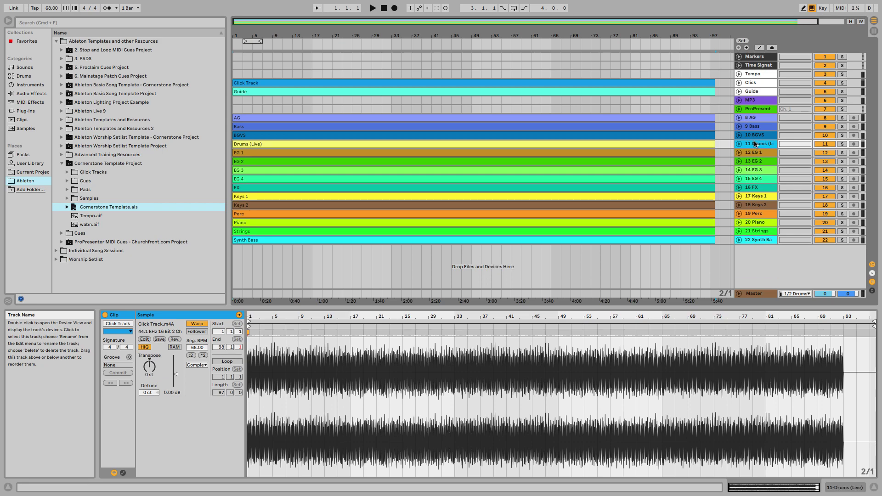
Unfold the Tempo track and place Tempo.aif on it at bar 1
left_click(739, 74)
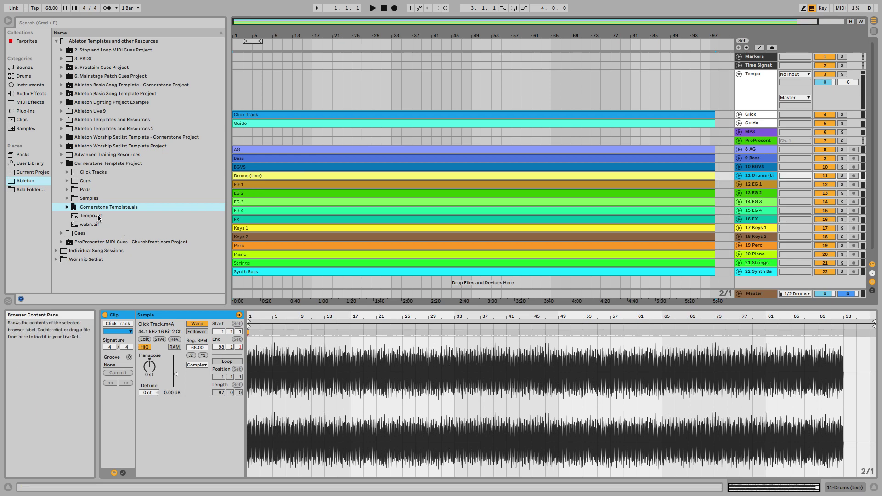
left_click_drag(89, 218, 232, 97)
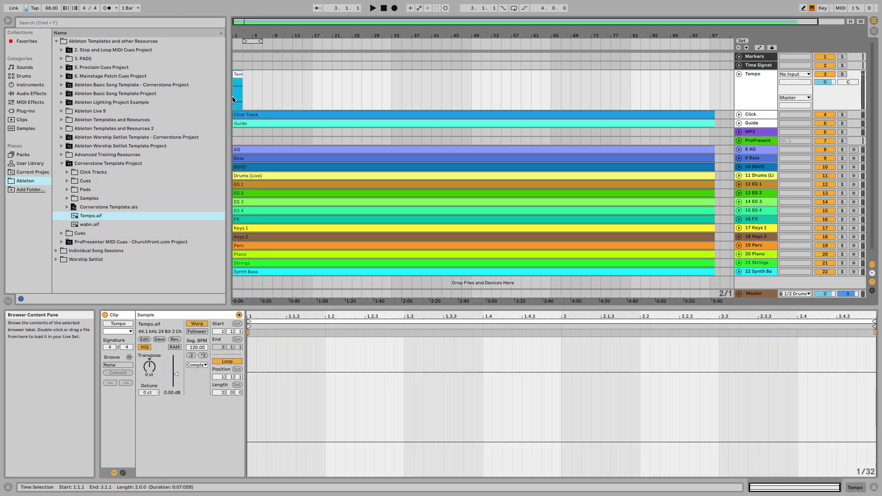
Place a second Tempo.aif clip on the Tempo track and align its end with the end of the song clips at bar 98
scroll(409, 192, "right", 2)
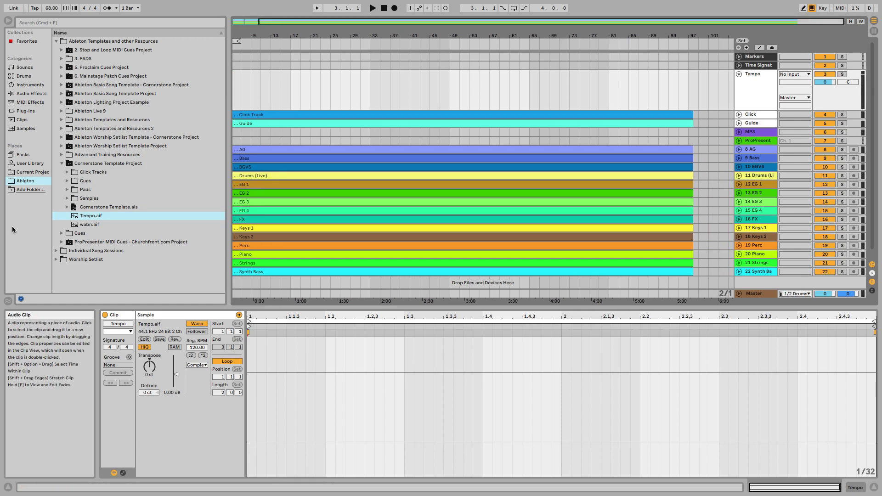
left_click(94, 215)
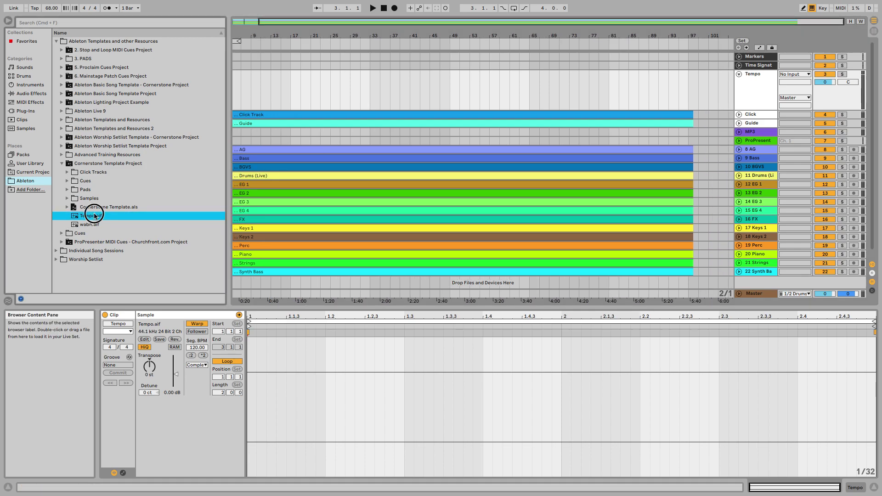
mouse_move(94, 214)
left_mouse_down()
mouse_move(215, 158)
mouse_move(679, 67)
mouse_move(670, 74)
left_mouse_up()
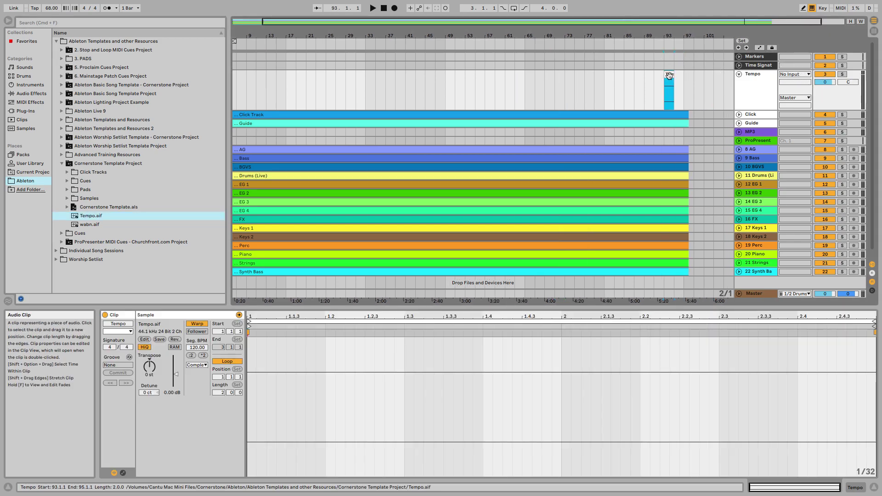
key("z")
scroll(669, 75, "right", 5)
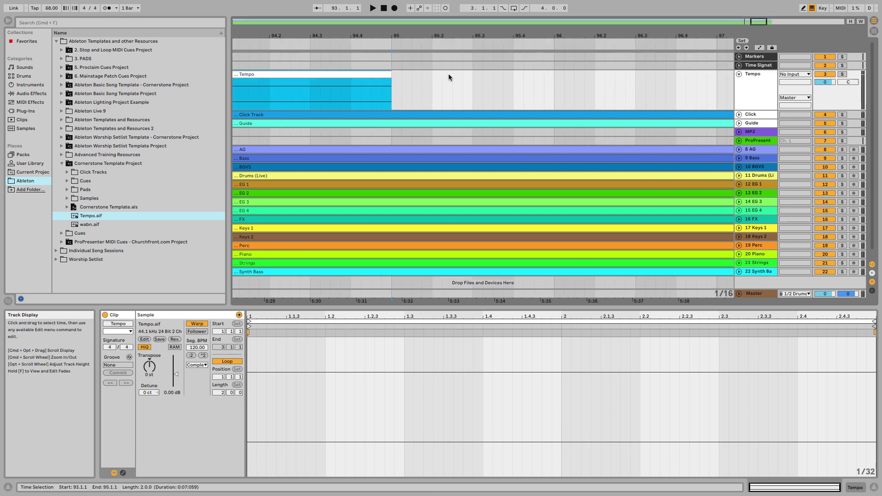
left_click(668, 87)
left_click_drag(668, 88, 646, 84)
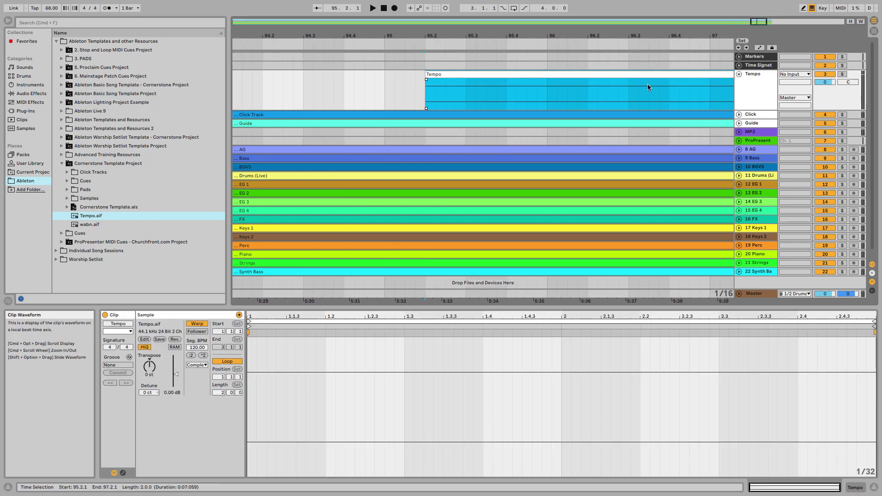
scroll(632, 85, "right", 4)
left_click_drag(394, 76, 516, 80)
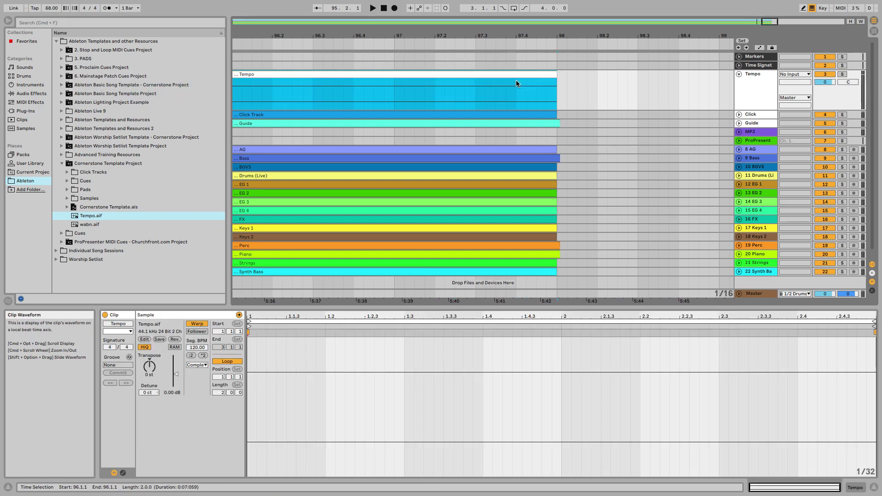
Try to consolidate the Tempo track from the first Tempo clip through the last one into a single clip
scroll(516, 80, "left", 5)
scroll(516, 80, "down", 6)
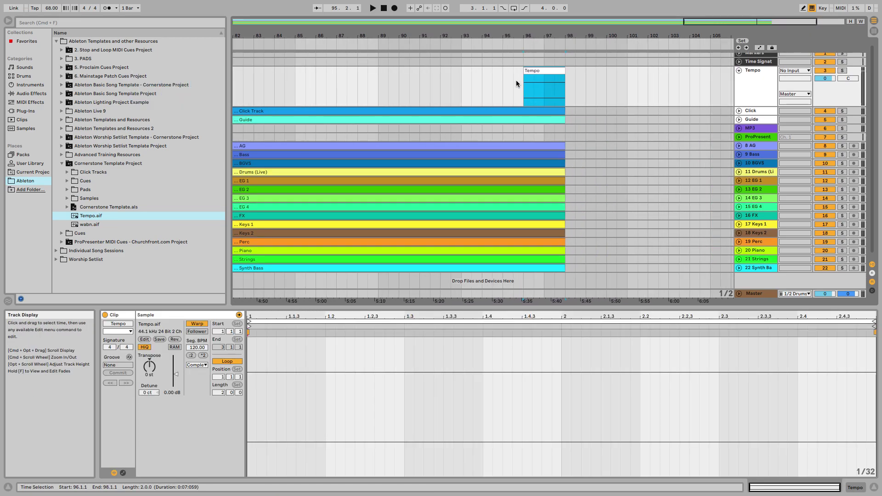
scroll(499, 97, "down", 3)
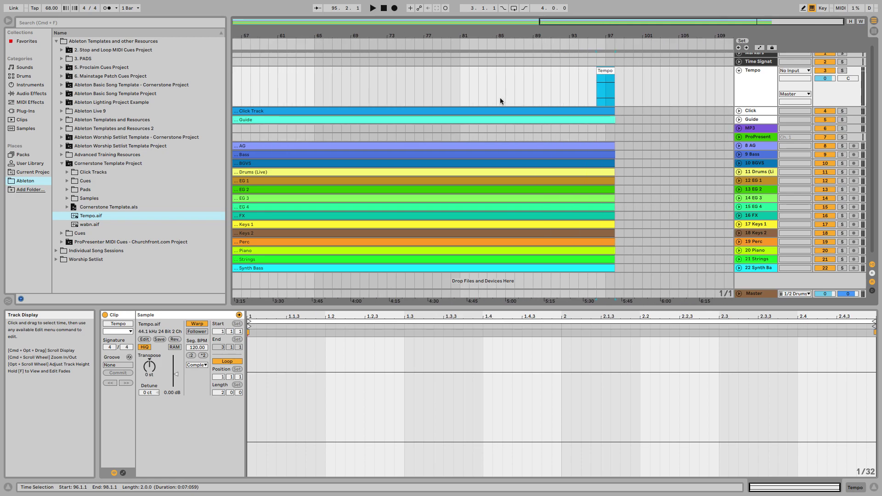
scroll(500, 98, "down", 3)
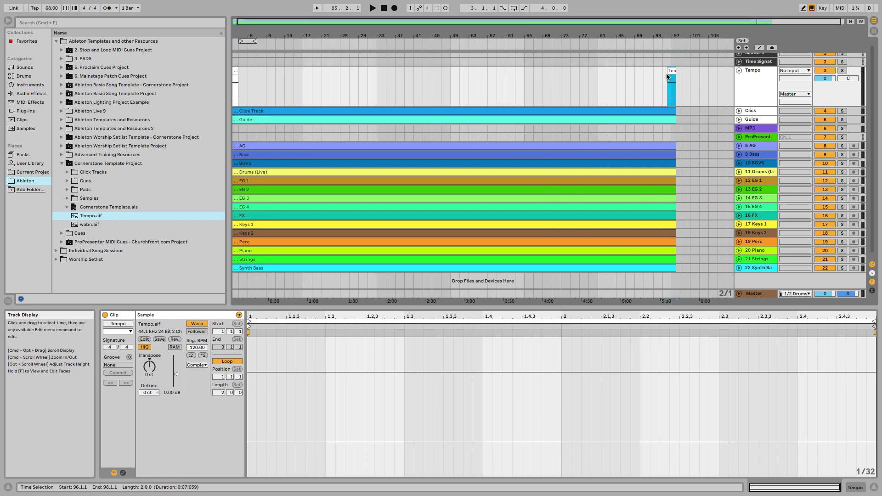
left_click(232, 71, "shift")
mouse_move(23, 3)
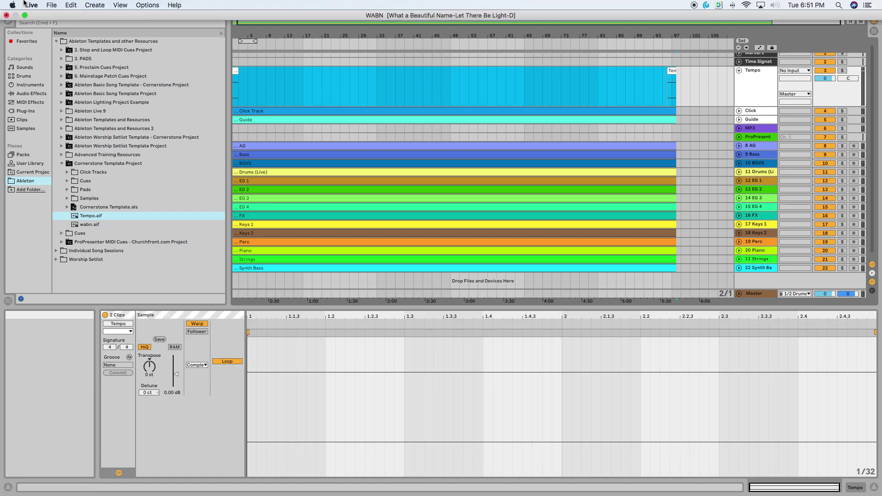
left_click(70, 5)
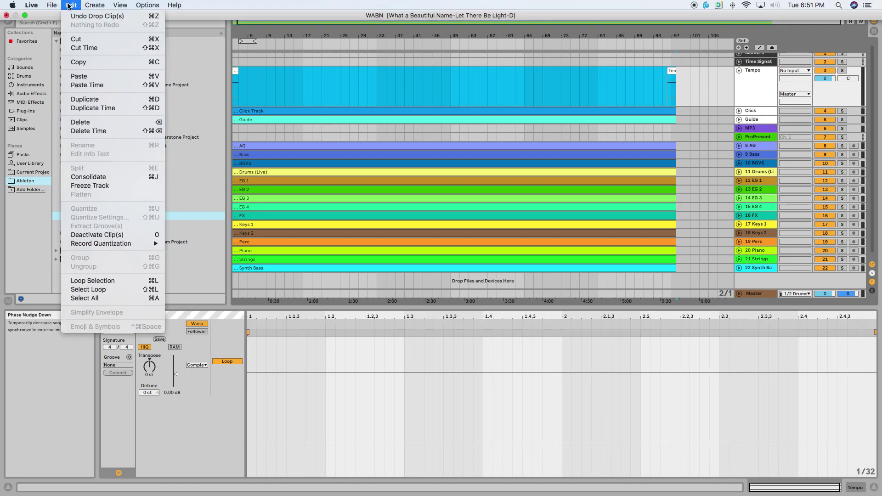
left_click(101, 182)
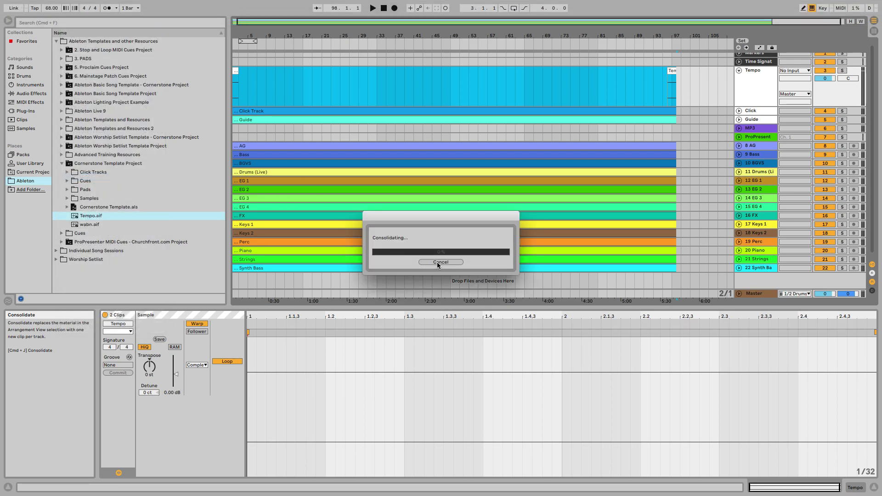
left_click(439, 262)
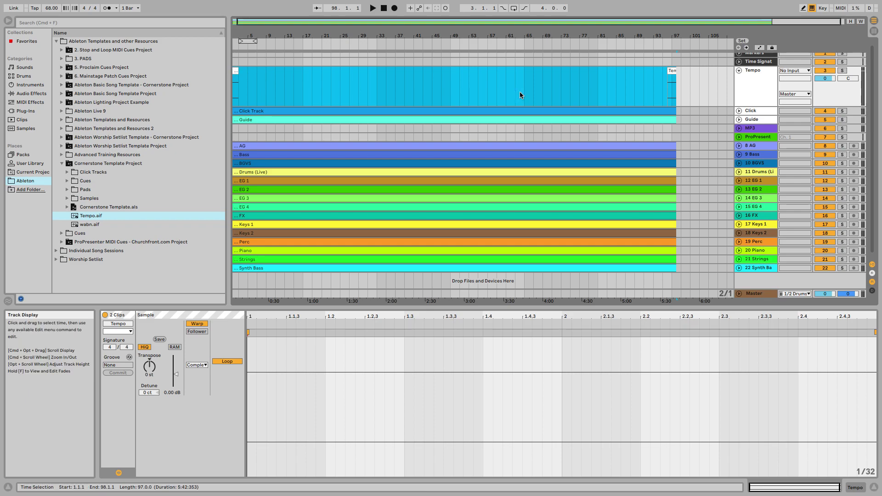
Select both Tempo clips at the start and end of the song and delete them from the Tempo track
left_click(671, 70)
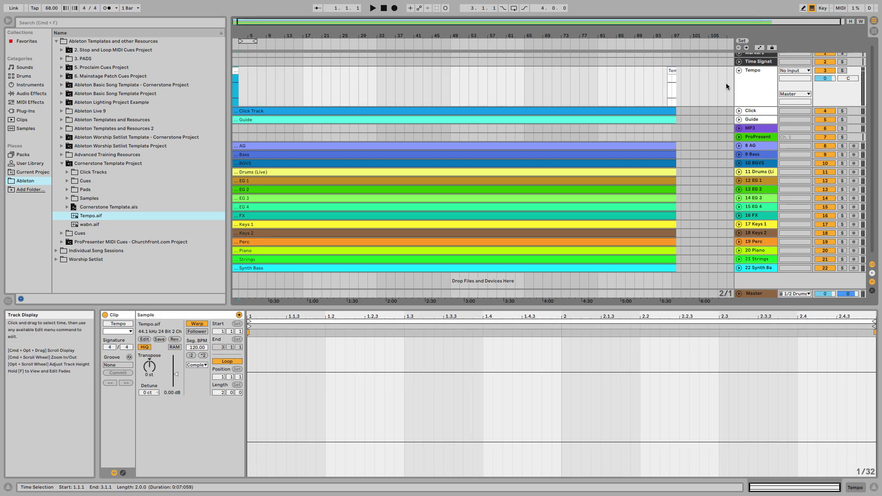
left_click(671, 68, "shift")
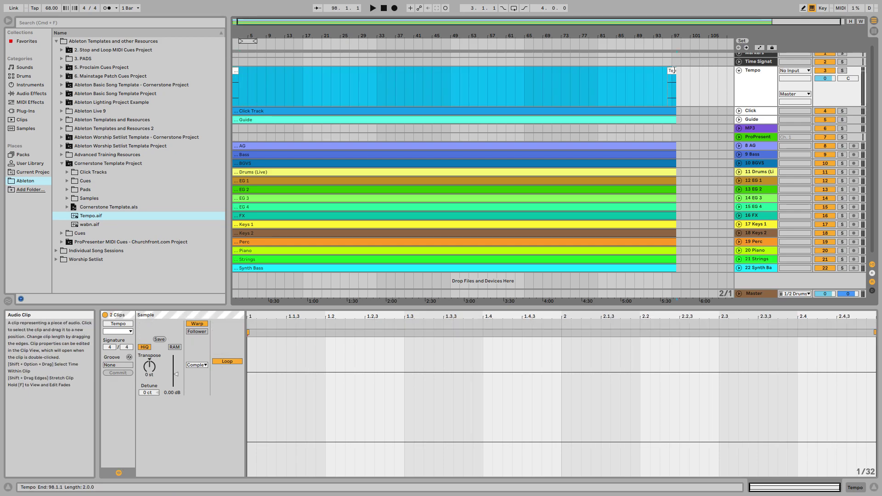
left_click(671, 70)
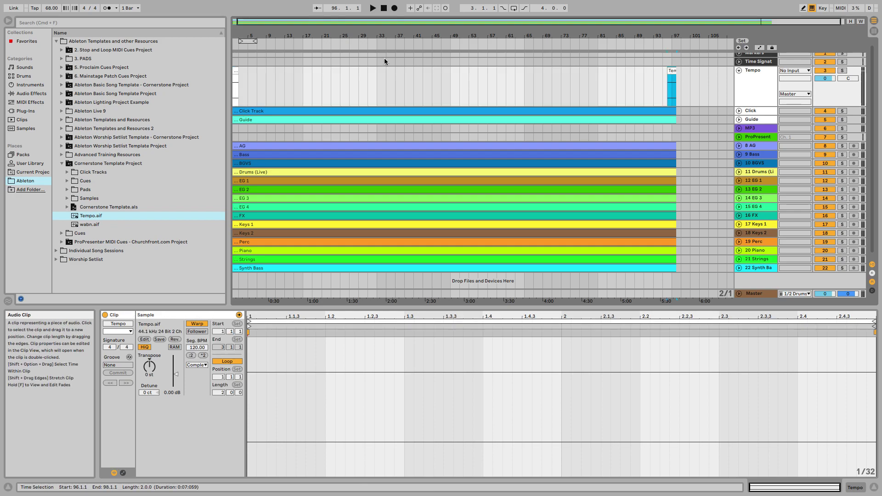
left_click(235, 72, "shift")
left_click(234, 70)
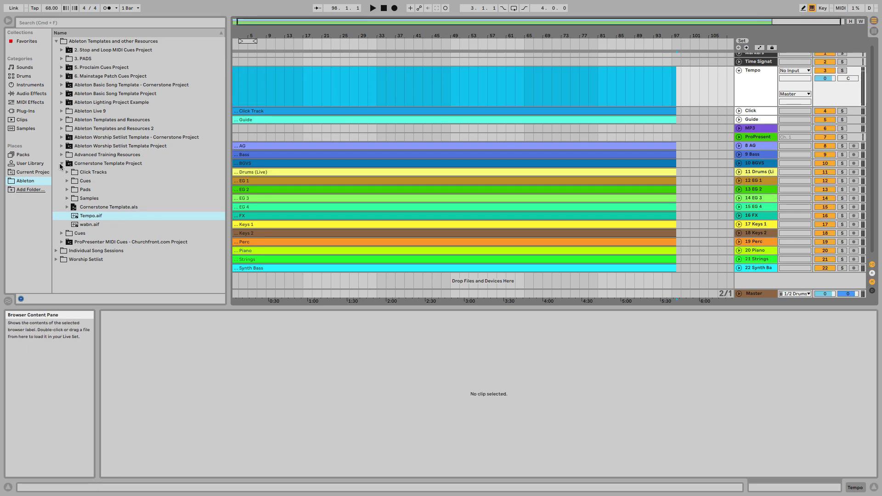
Place wabn.aif on the Tempo track at bar 1 and rename the clip Tempo
left_click_drag(95, 225, 235, 94)
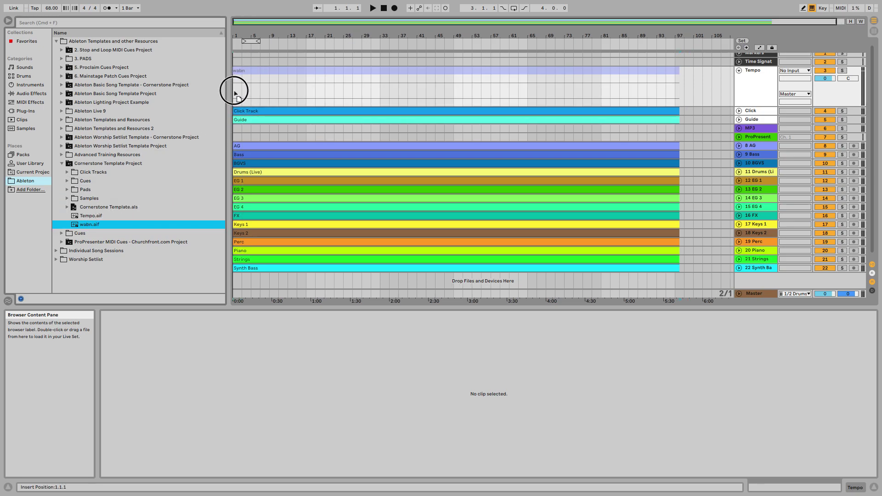
left_click_drag(235, 94, 237, 87)
left_click(252, 73)
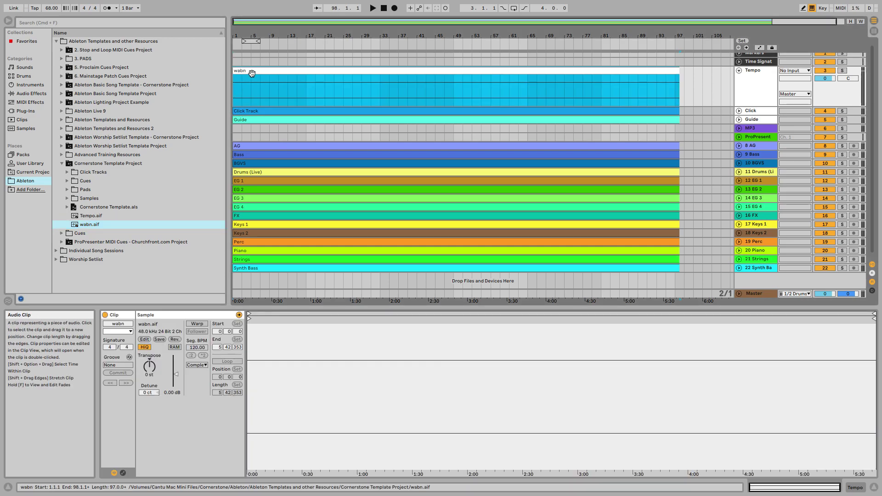
key("super+r")
key("Return")
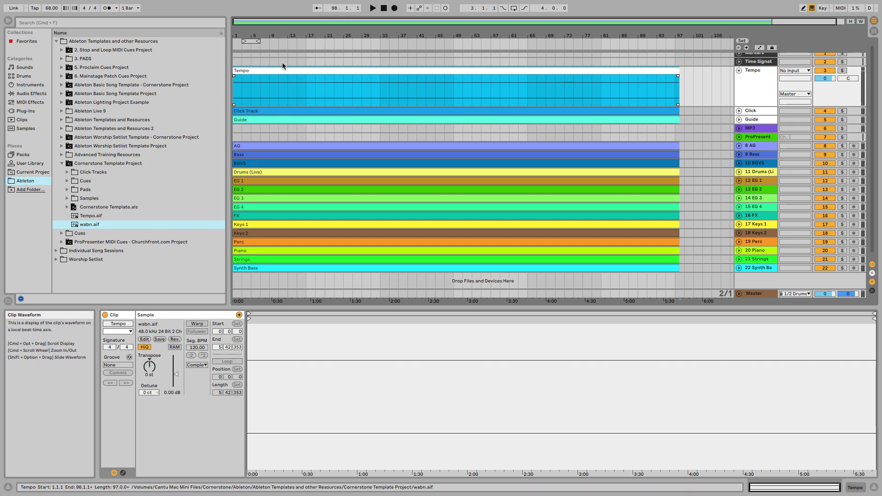
Enable Warp on the Tempo clip and make it the tempo Leader
left_click(197, 323)
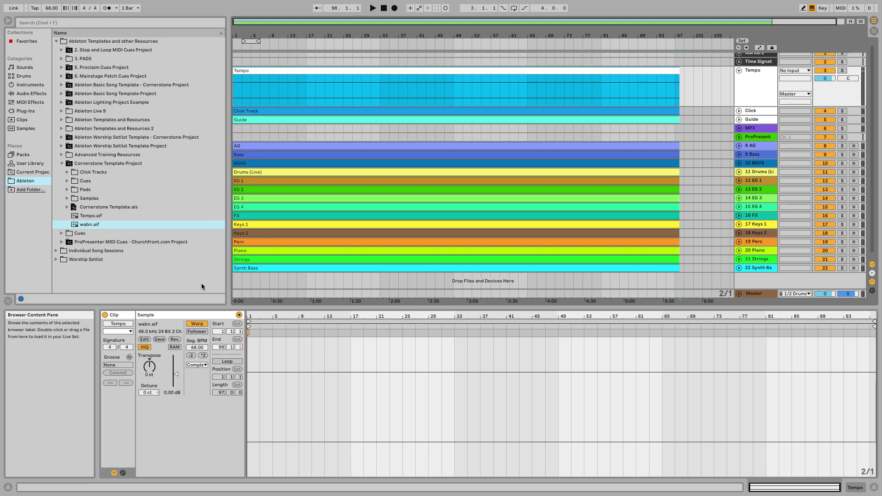
left_click(199, 335)
left_click(194, 331)
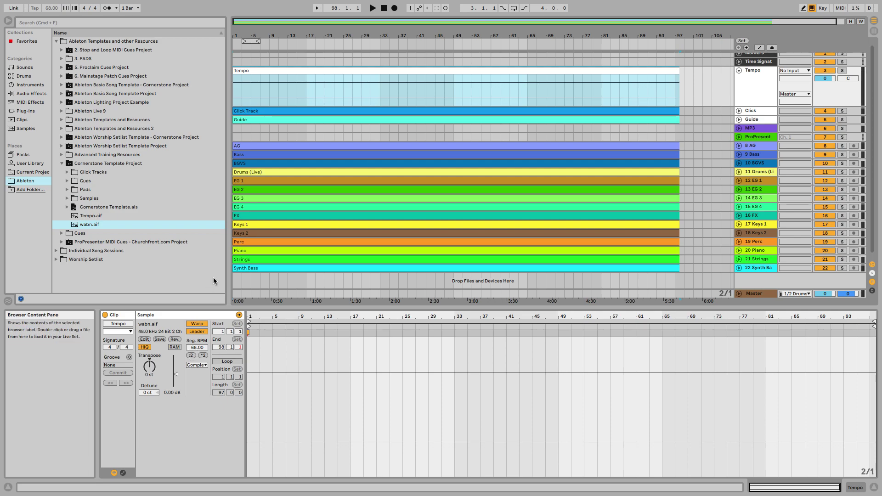
Play the song from around bar 23, set the Tempo clip's segment BPM to 76, and stop playback
left_click(330, 45)
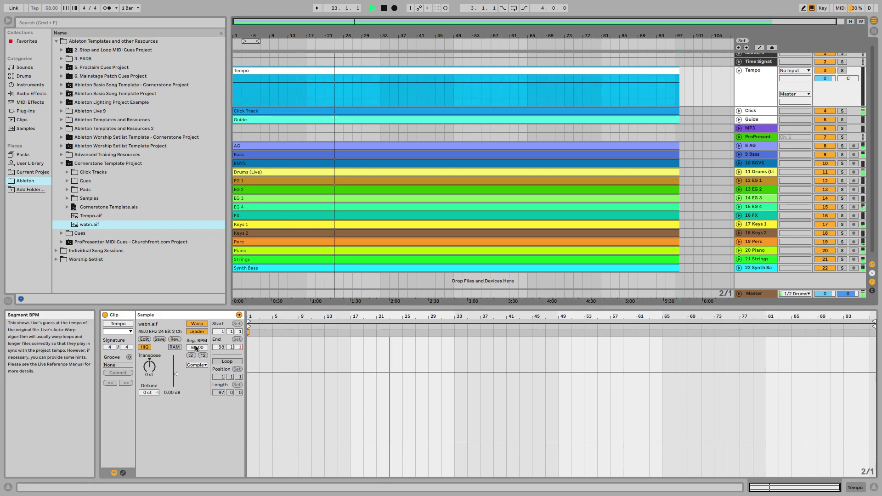
left_click_drag(196, 348, 196, 345)
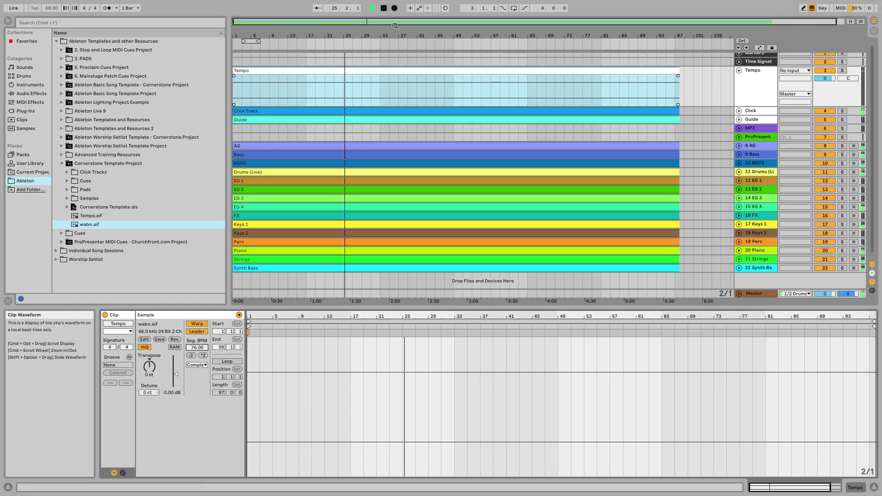
left_click(384, 8)
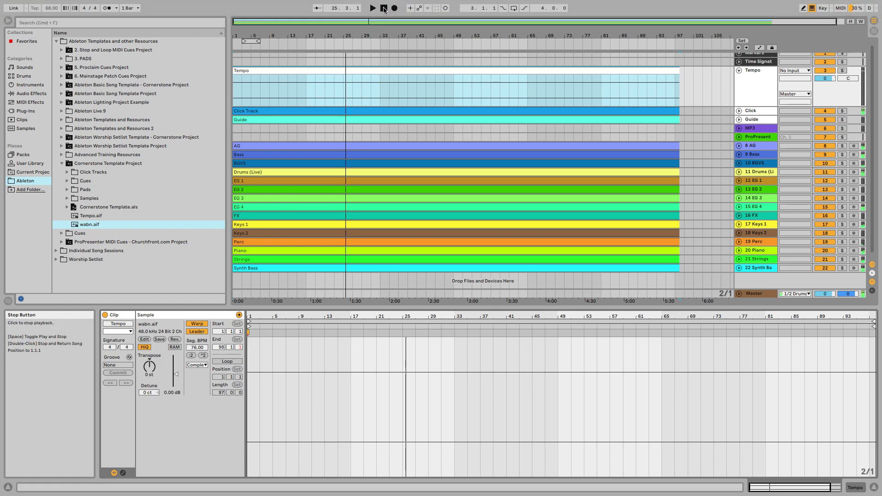
Switch the Tempo clip to Follower and back to Leader, and briefly play the song from around bar 25
left_click(197, 332)
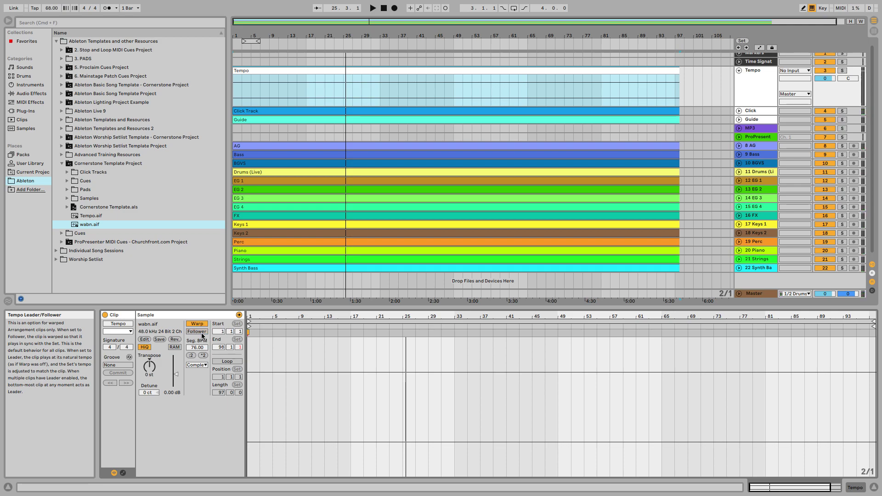
left_click(201, 336)
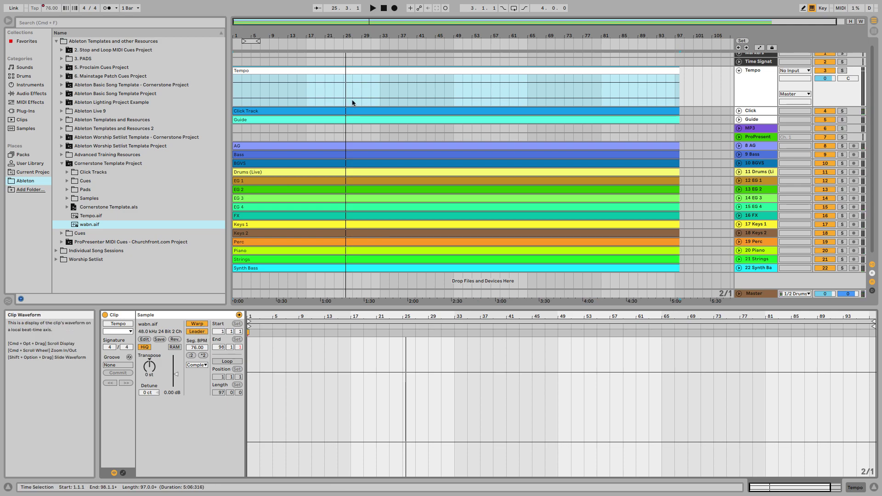
left_click(341, 44)
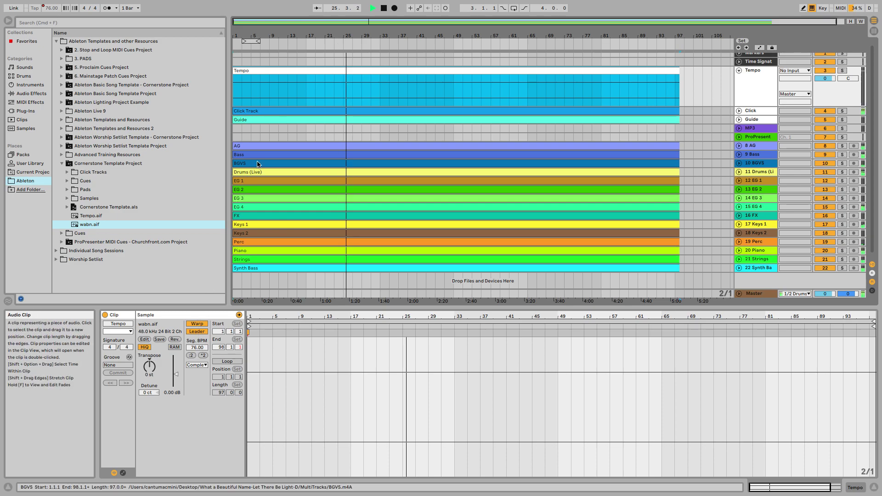
key("space")
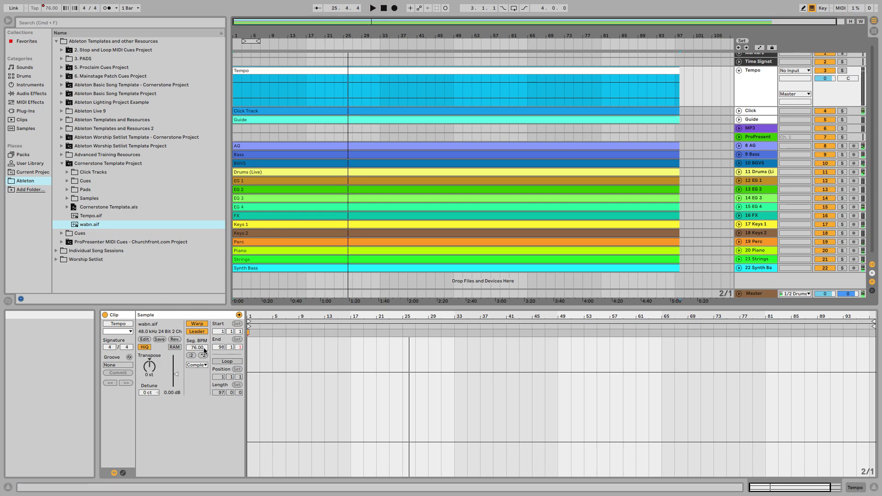
Set the Tempo clip's segment BPM to 36, reapply its Leader mode, and start playback
left_click_drag(198, 349, 198, 368)
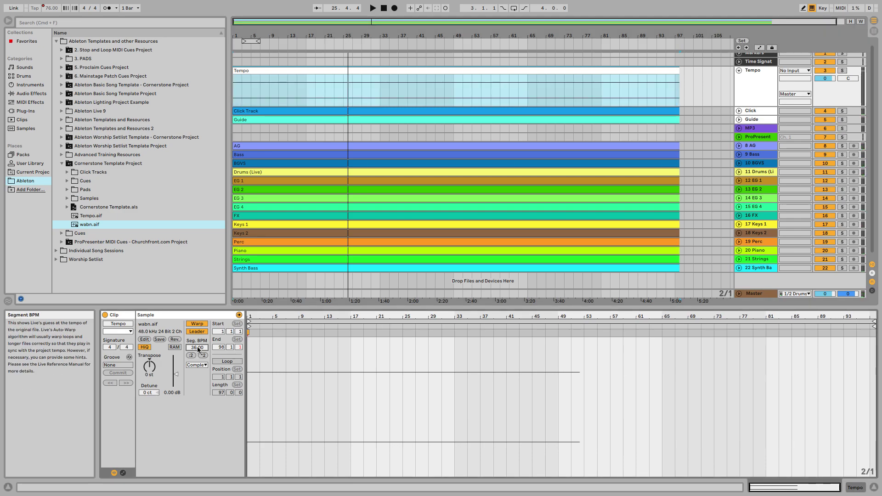
left_click(197, 331)
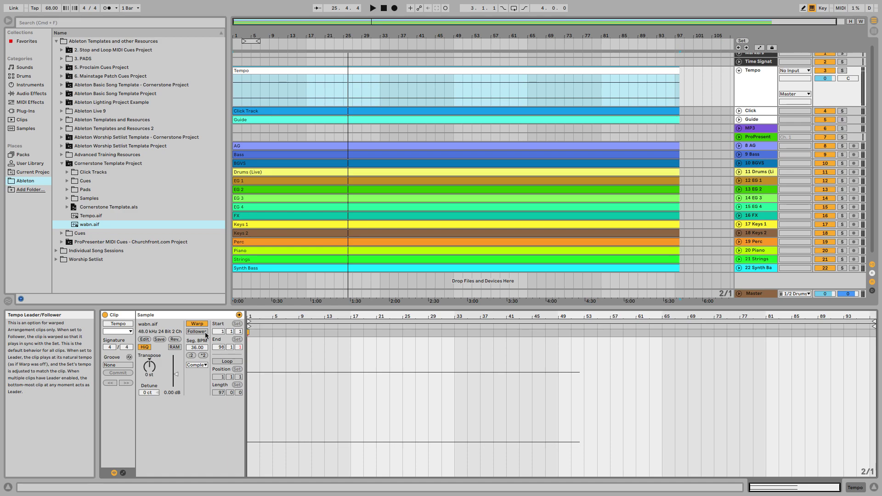
left_click(203, 334)
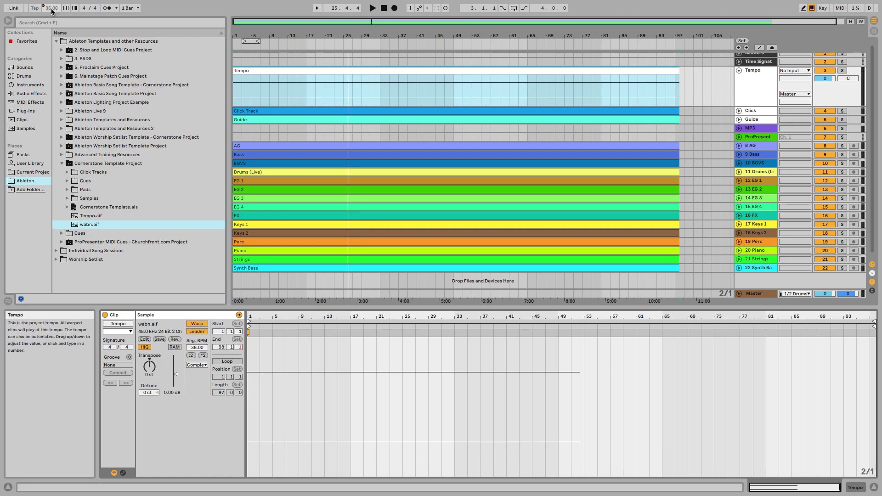
key("space")
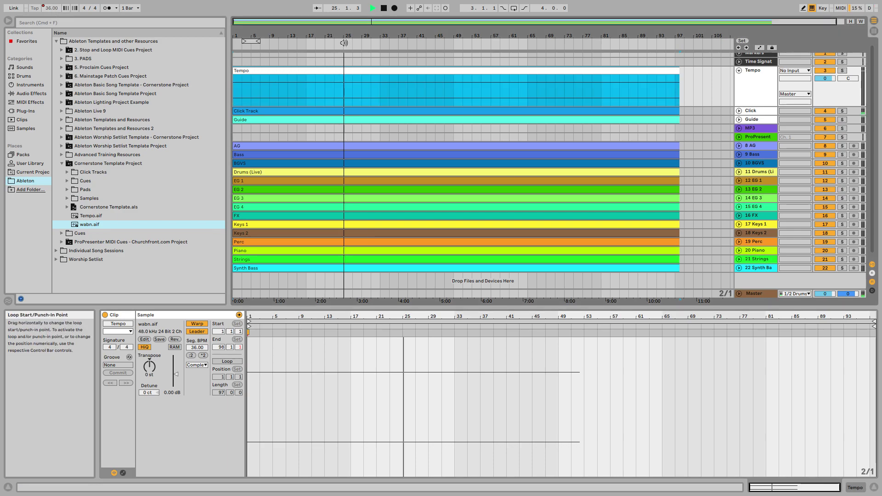
Set the Tempo clip's segment BPM to 68, stop playback, and select the clip on the Tempo track
left_click_drag(196, 348, 196, 333)
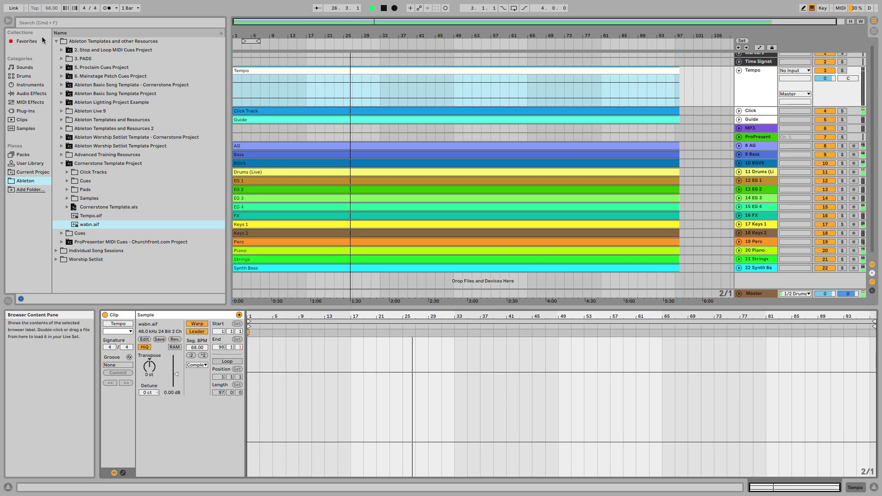
key("space")
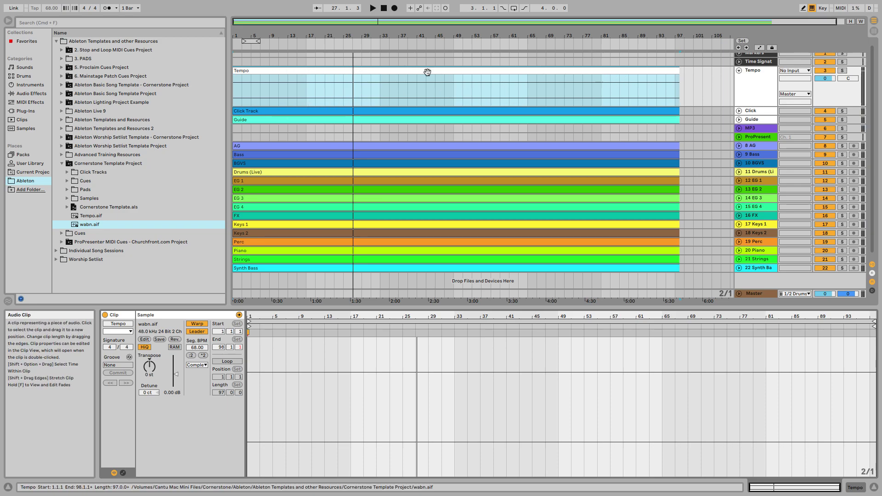
left_click(467, 72)
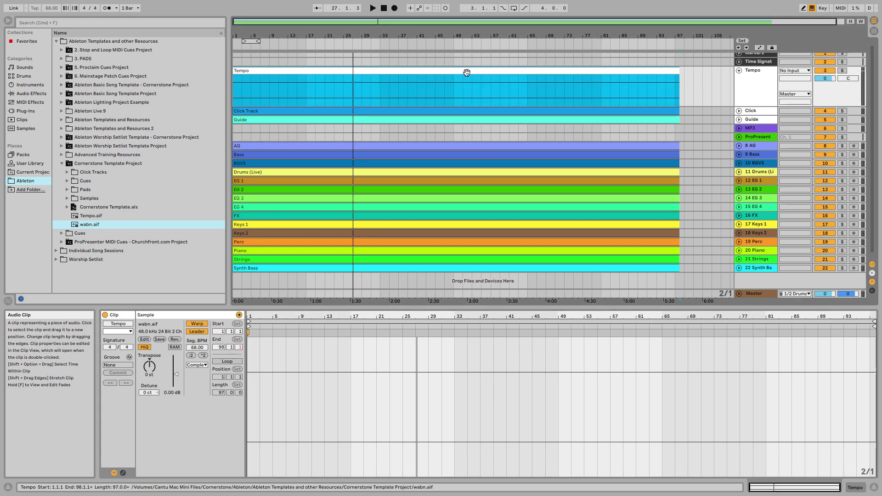